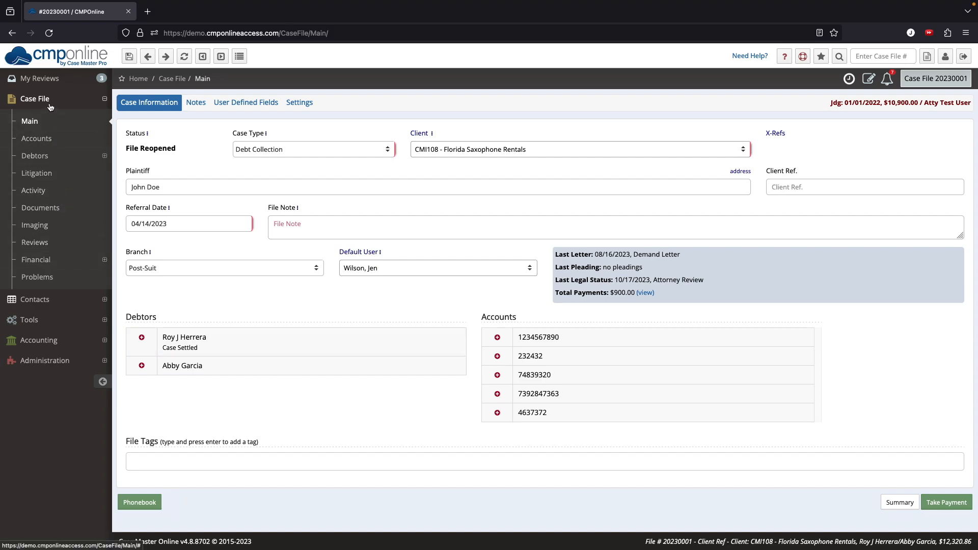
Open the financial checks of the current case file and start adding a new check.
click(71, 260)
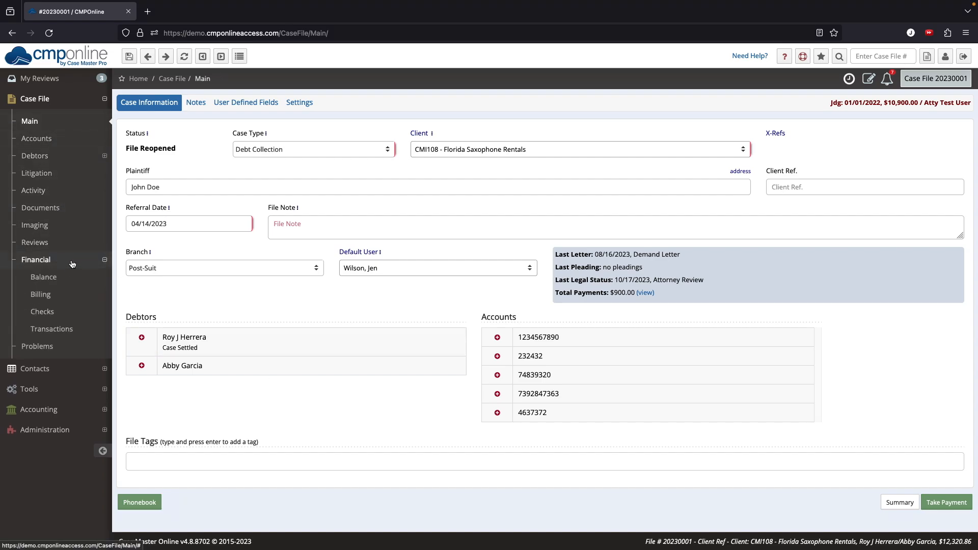
click(75, 313)
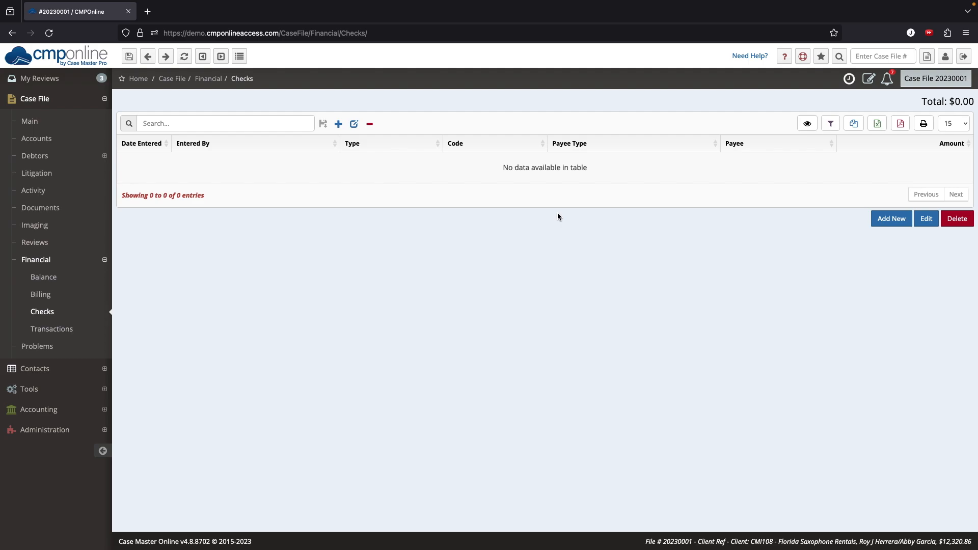
click(892, 218)
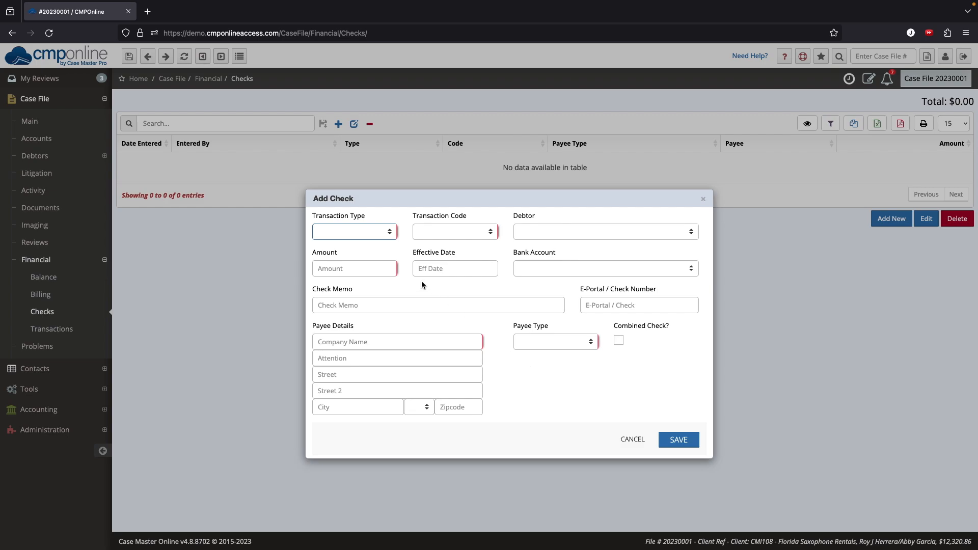
Set the new check's transaction type to Client Funds and its transaction code to Refund.
click(389, 232)
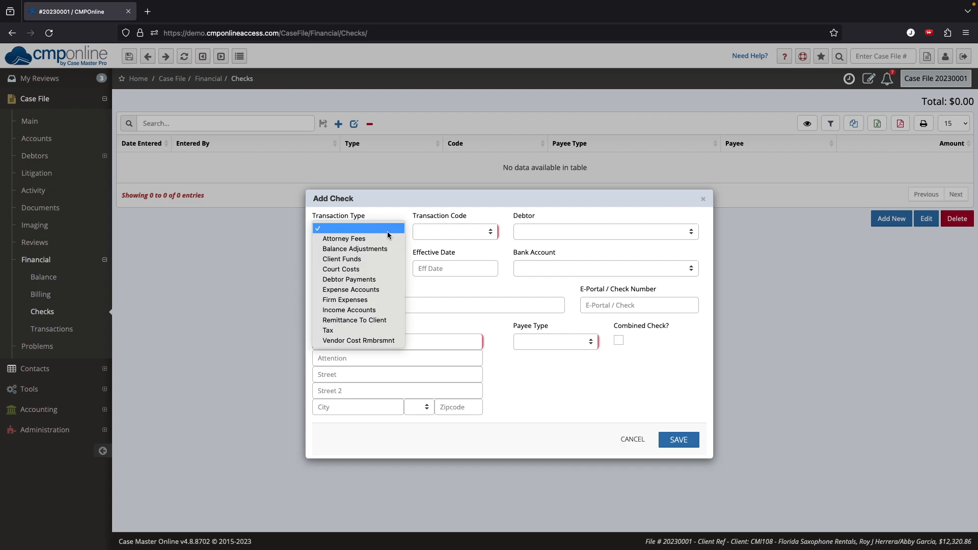
click(389, 264)
click(448, 232)
click(440, 268)
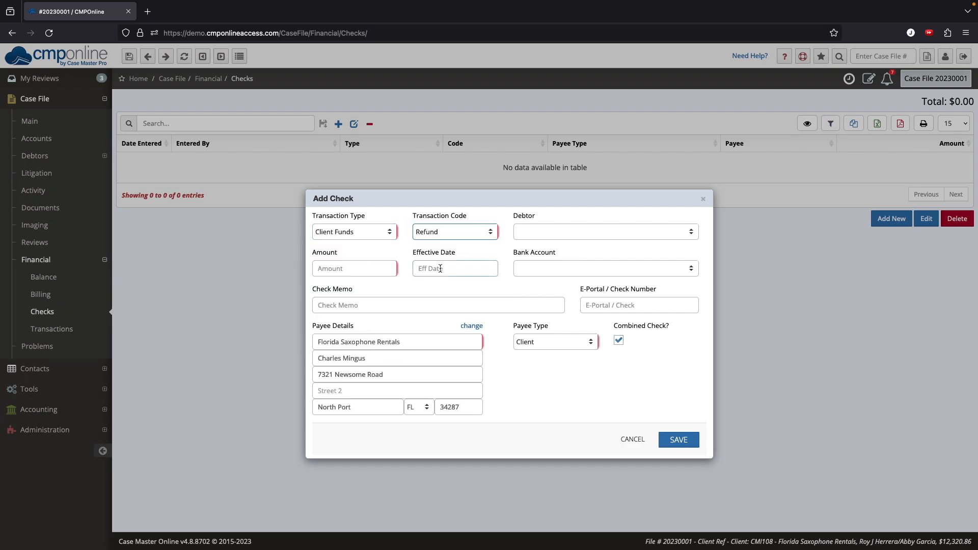
drag(400, 342, 316, 341)
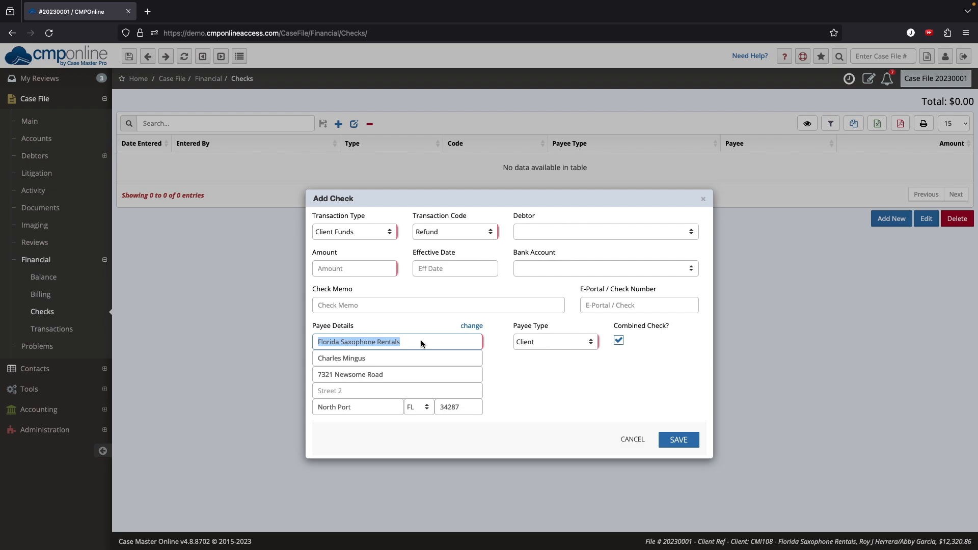
Change the transaction to Court Costs with the Sheriff Fee code and choose Alachua Sheriff as the contact.
click(386, 231)
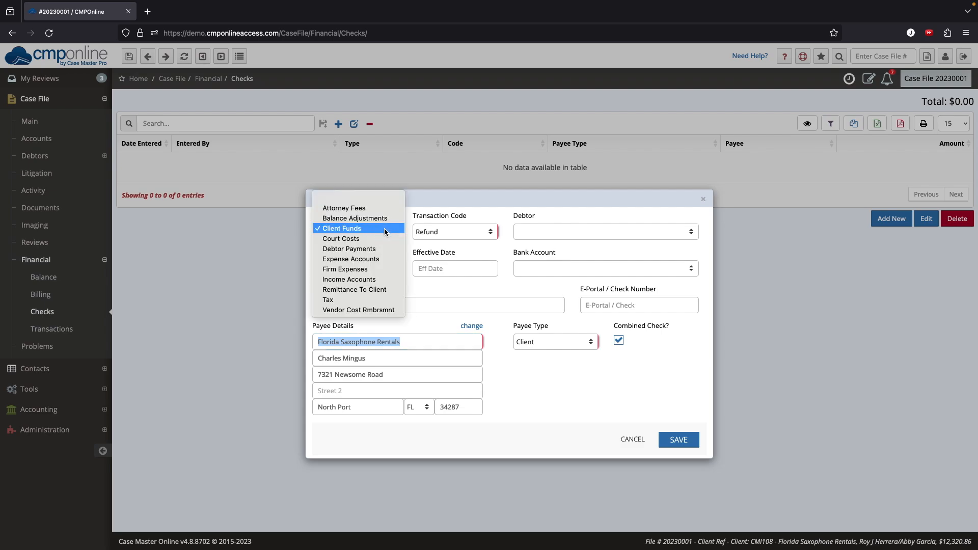
click(386, 240)
click(454, 232)
scroll(459, 306, down, 5)
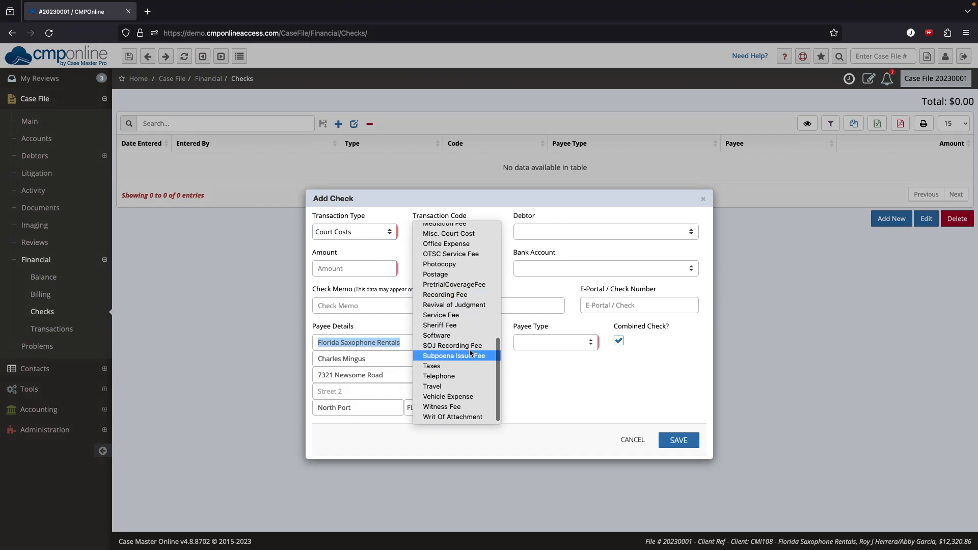
click(464, 325)
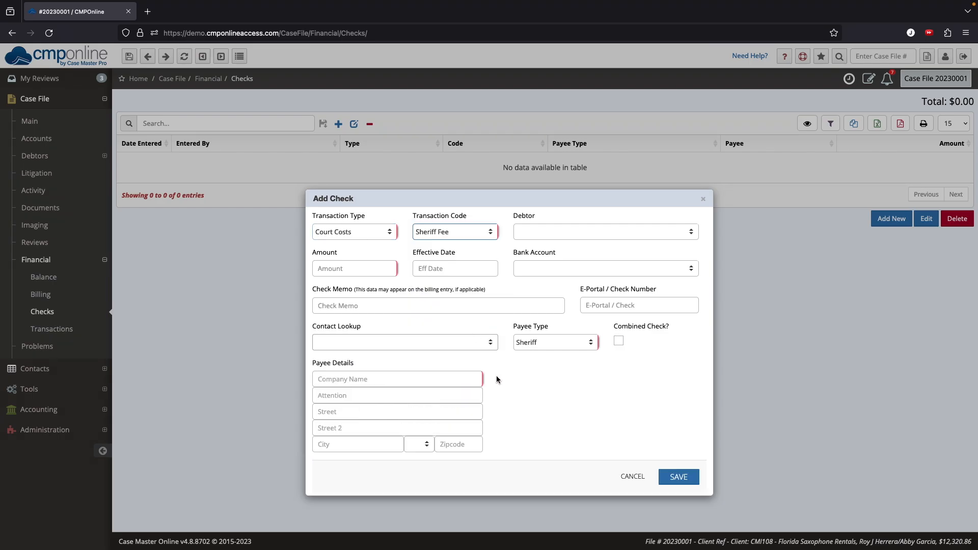
click(479, 342)
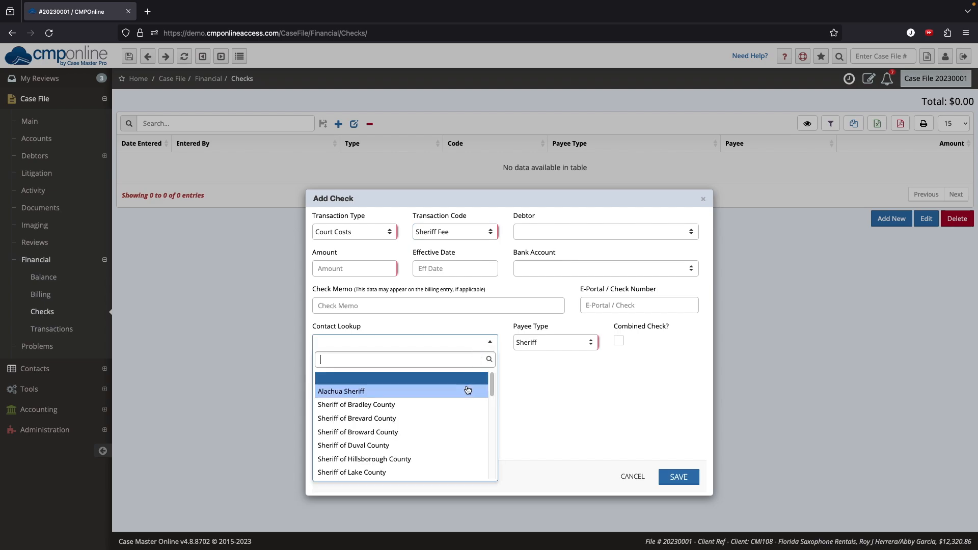
click(466, 390)
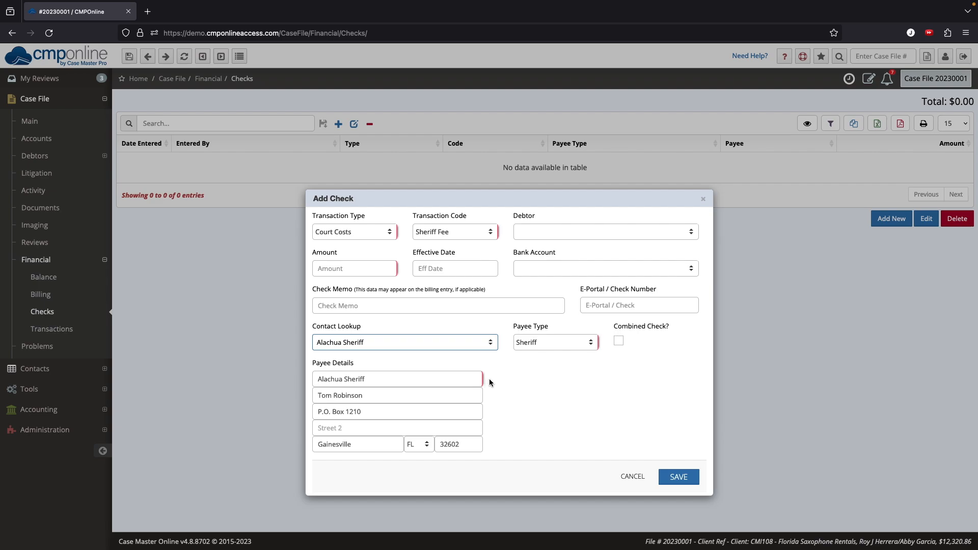
Change the transaction code to Misc. Court Cost and fill in the payee's name, street address and zip code.
click(460, 238)
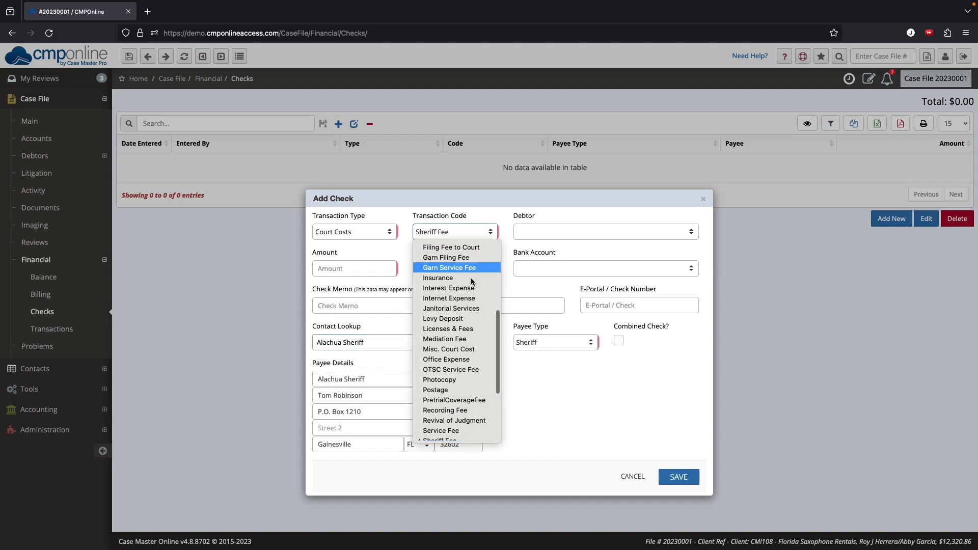
click(478, 346)
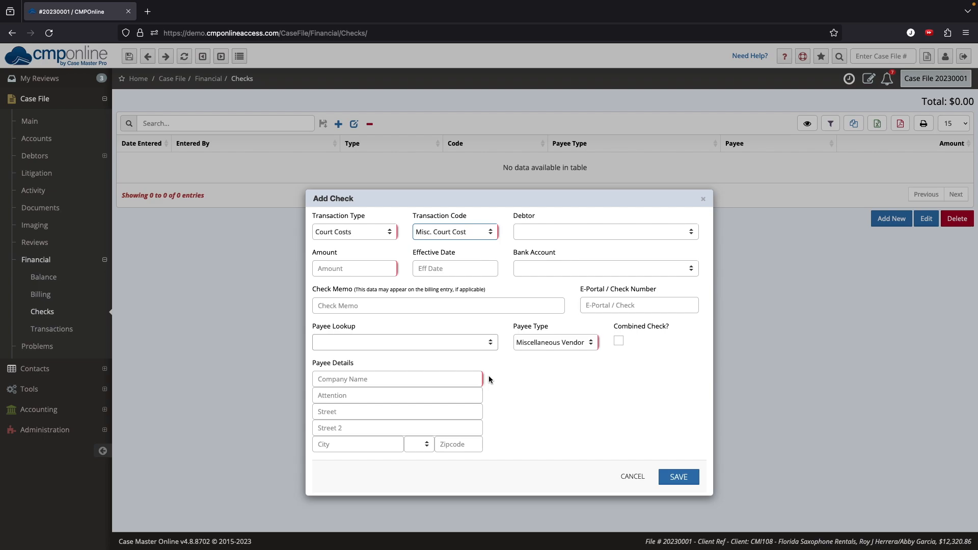
click(463, 377)
text(Jane Doe)
key(Tab)
key(Tab)
text(123 Main Street)
key(Tab)
key(Tab)
key(Tab)
key(Tab)
text(32608)
key(shift+Tab)
key(shift+Tab)
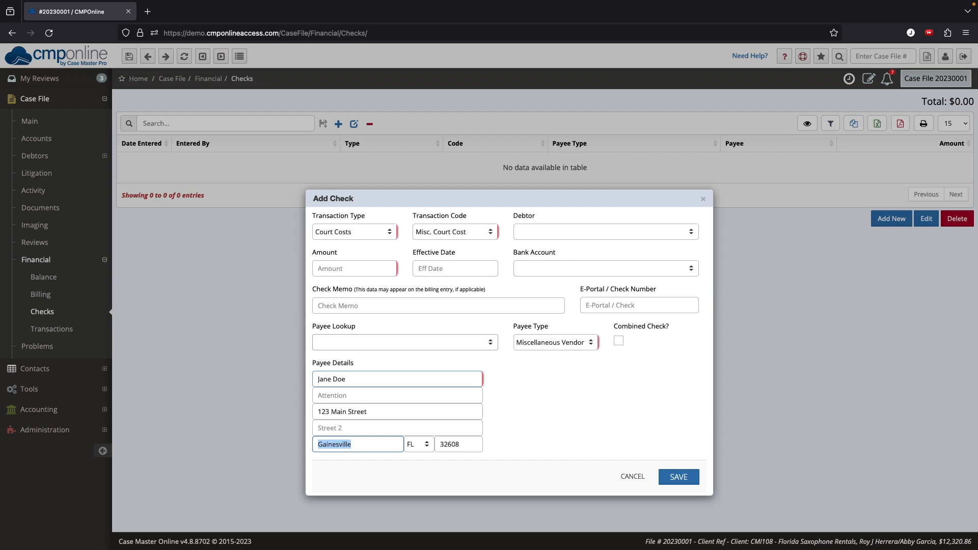
Set the amount to $100.00, mark it as a combined check and save it.
click(391, 271)
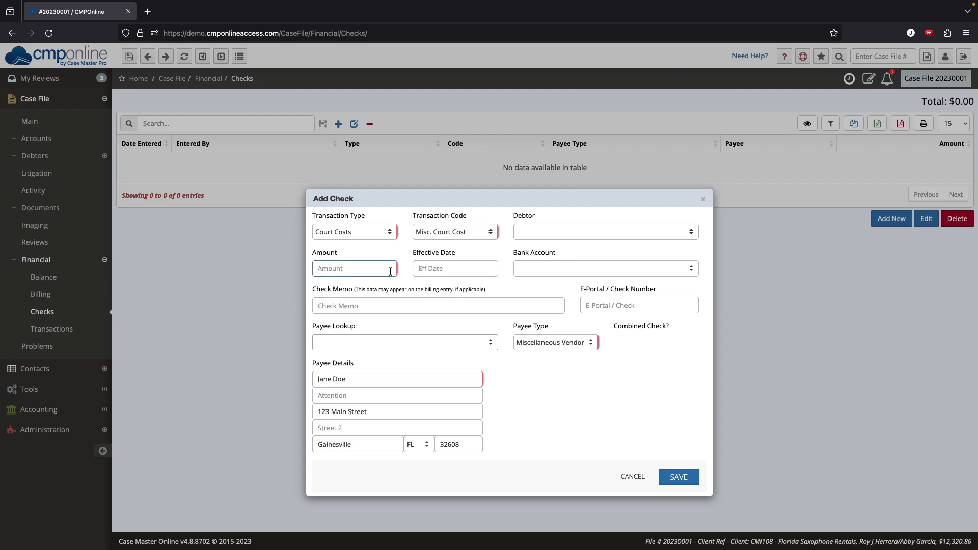
text(100)
key(Tab)
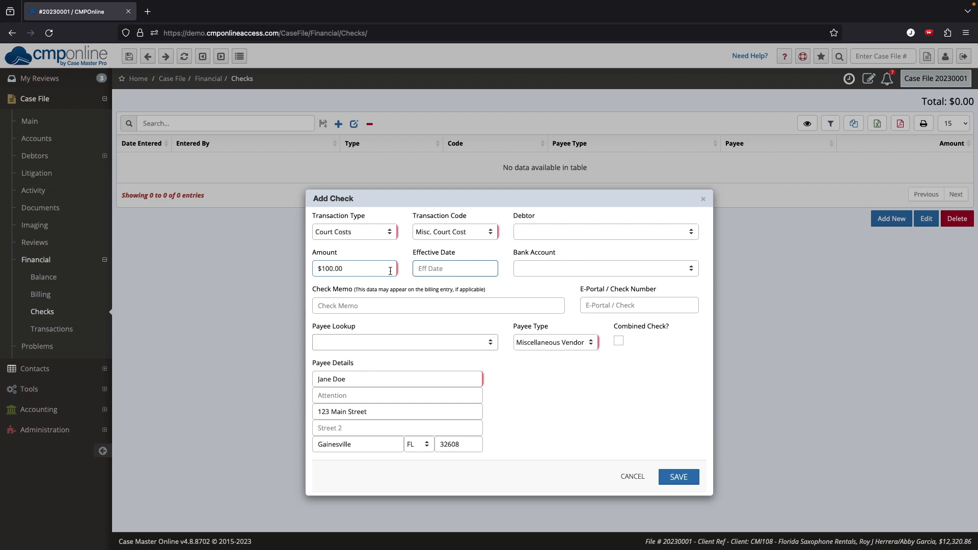
click(619, 342)
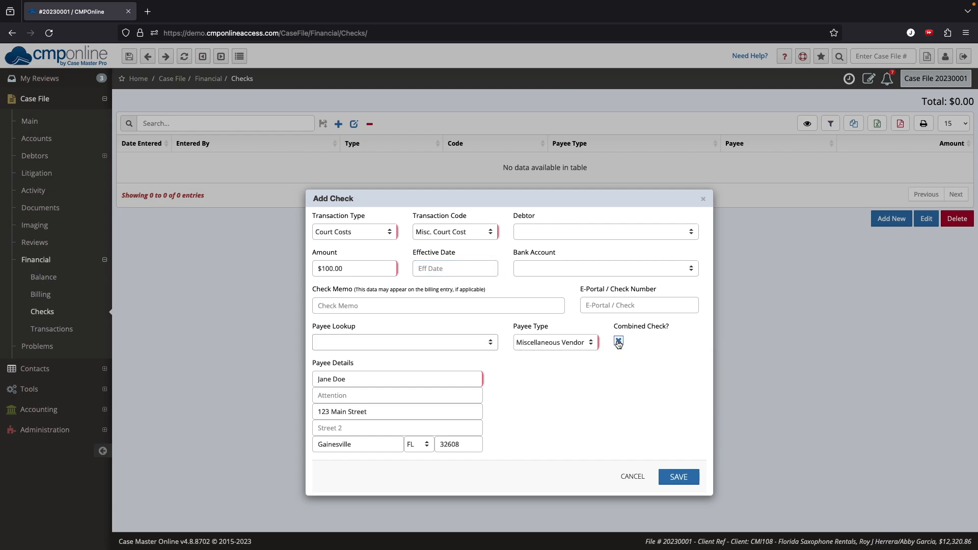
click(688, 478)
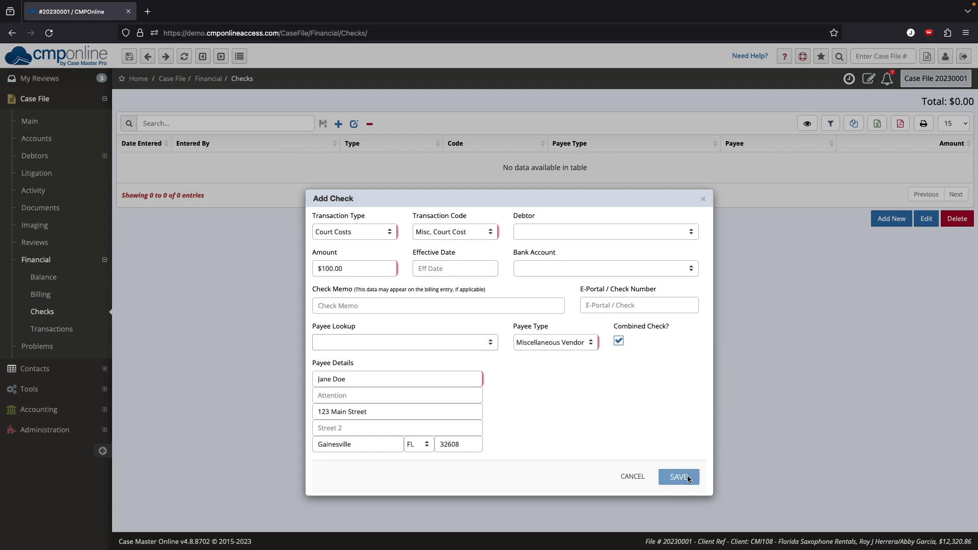
Open the check entry list in the accounting area and start adding a new check there.
click(502, 161)
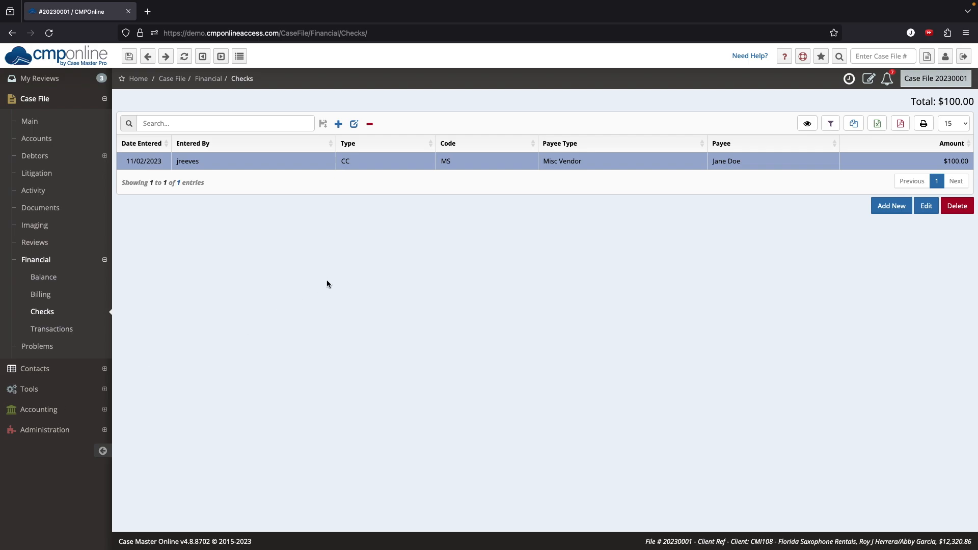
click(97, 410)
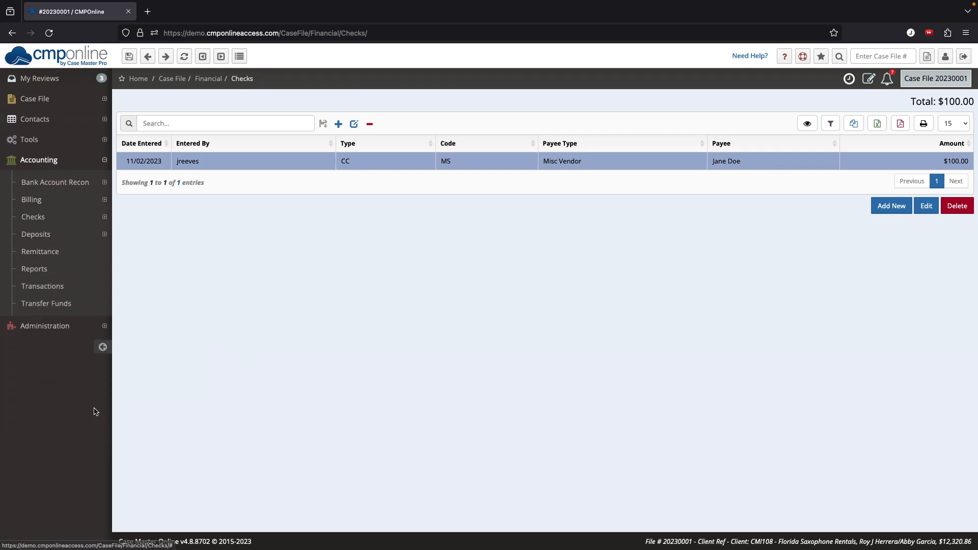
click(102, 219)
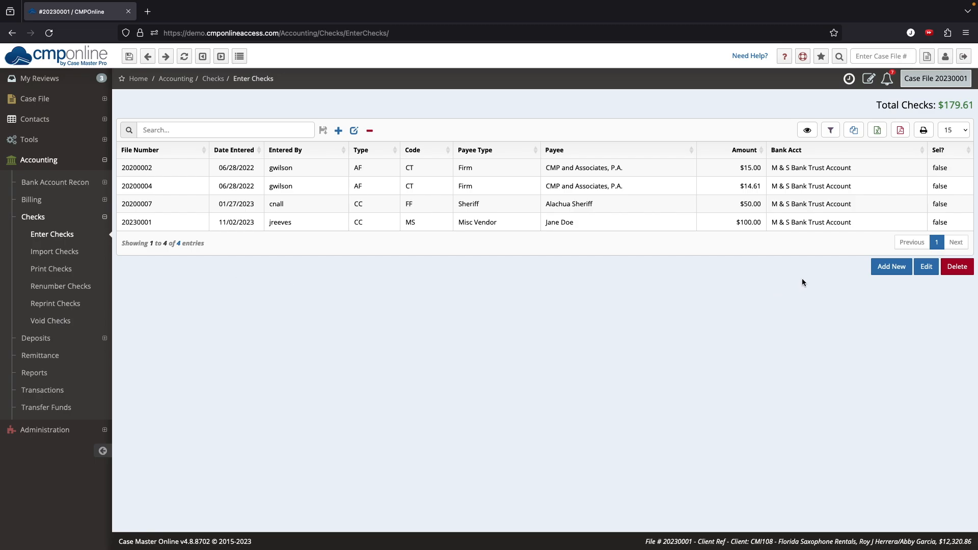
click(891, 267)
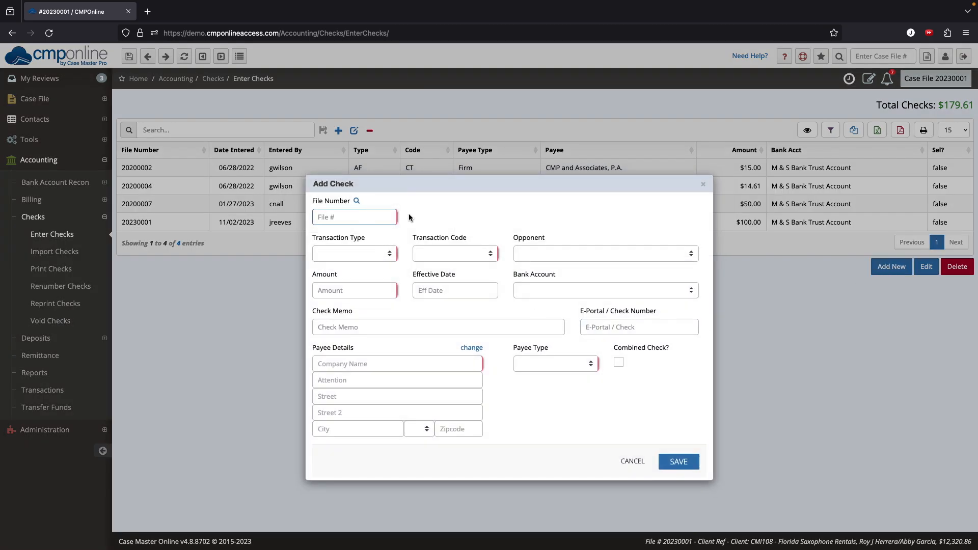
click(357, 200)
click(534, 283)
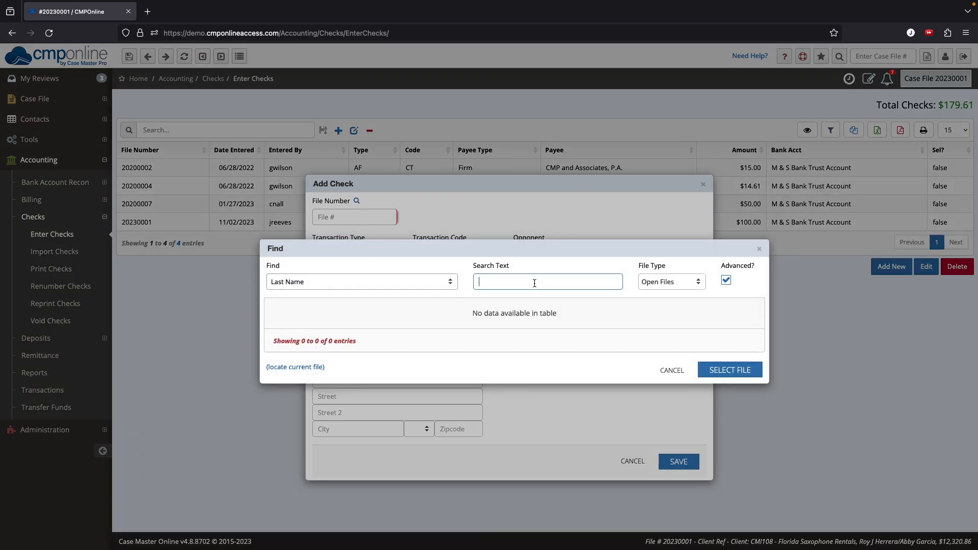
click(759, 249)
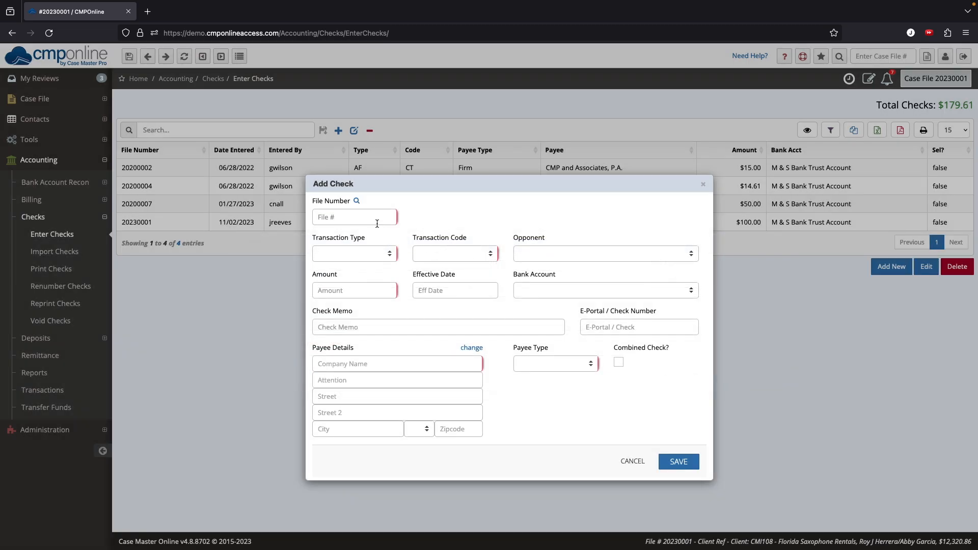
Enter the current case file number for the check and classify it as Court Costs with the E-Filing Fee code.
text(20230001)
key(Tab)
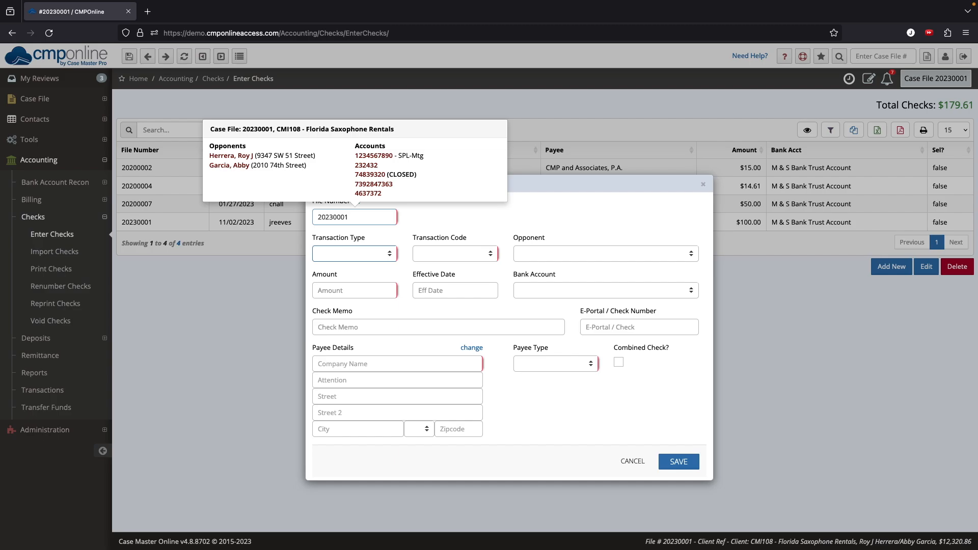
click(372, 257)
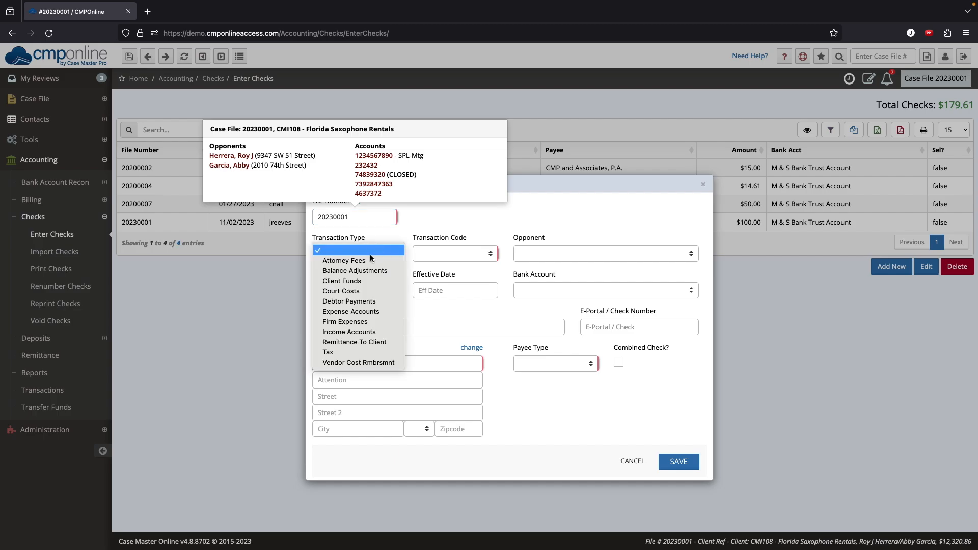
click(371, 291)
click(439, 257)
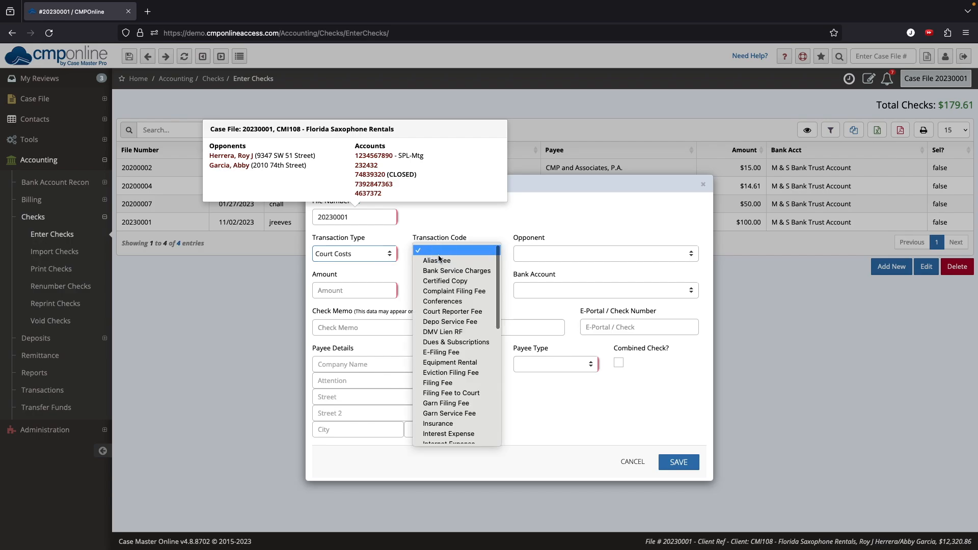
click(441, 353)
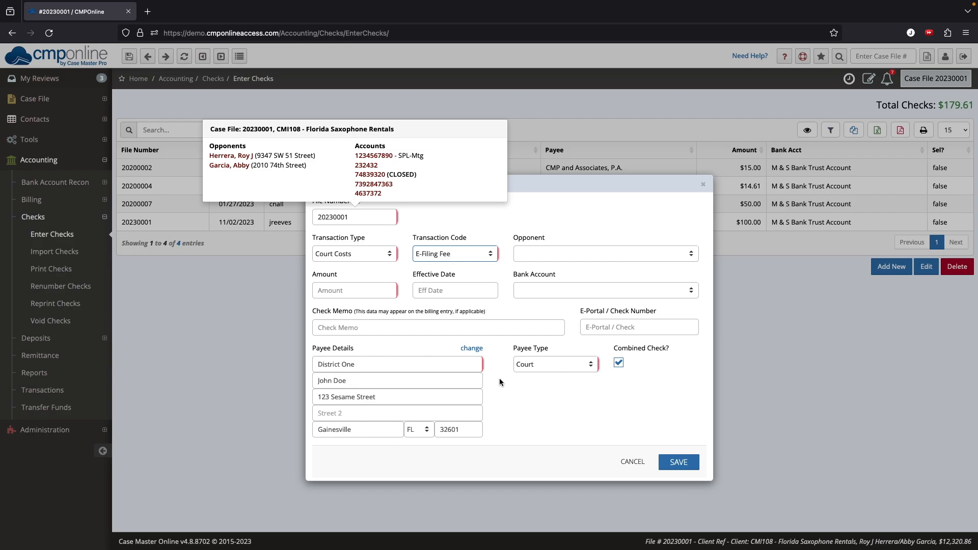
Set the e-filing check's amount to $15.00 and save it.
click(383, 289)
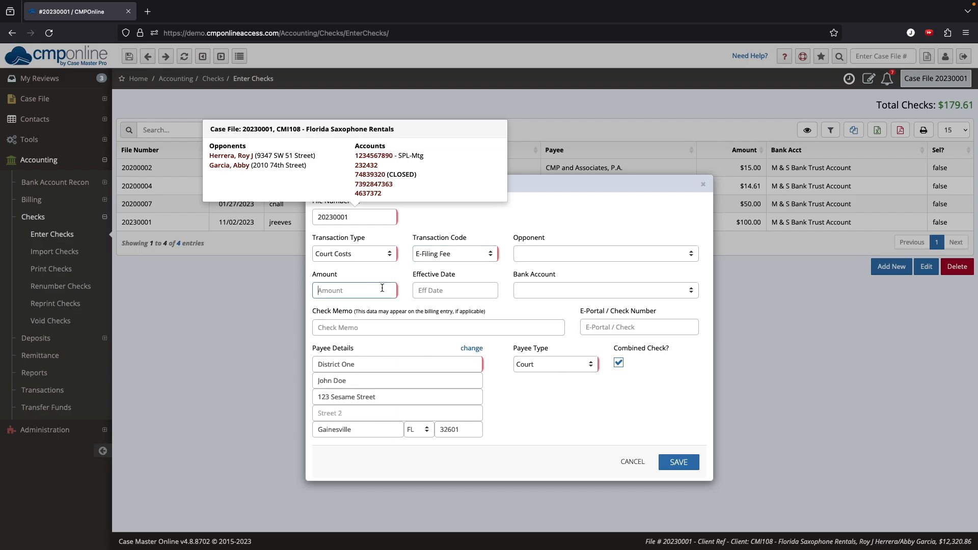
text(15)
key(Tab)
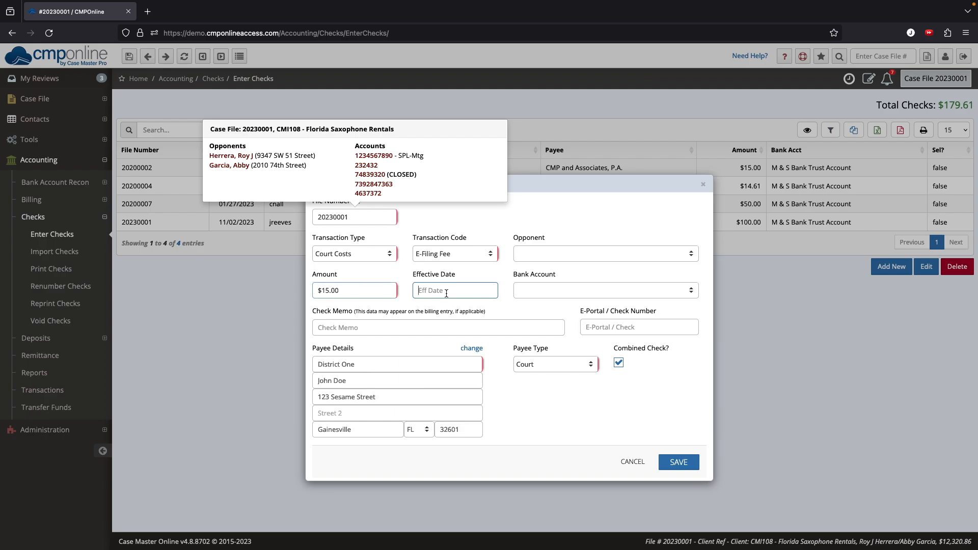
click(679, 462)
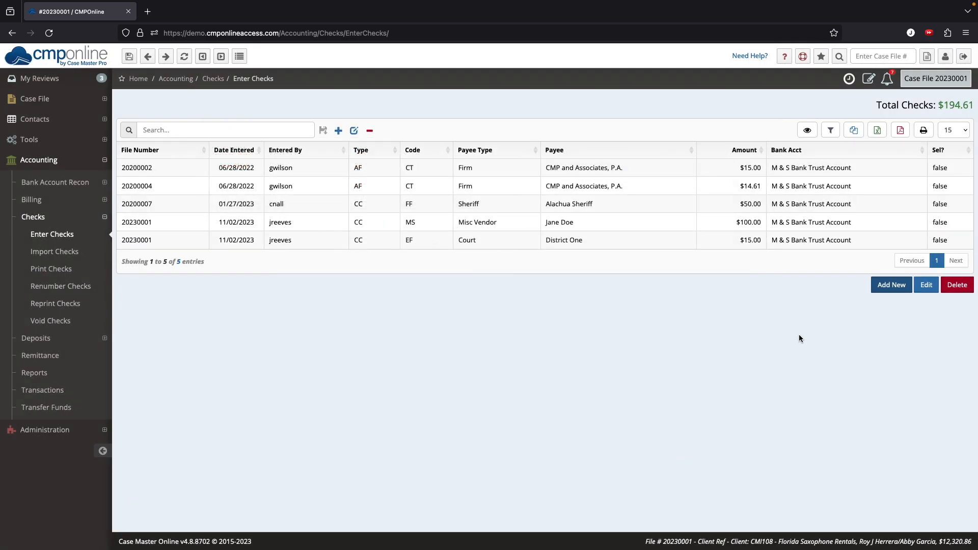
Add and save a second Court Costs check with the E-Filing Fee code for $15.00 on the same case file.
click(892, 289)
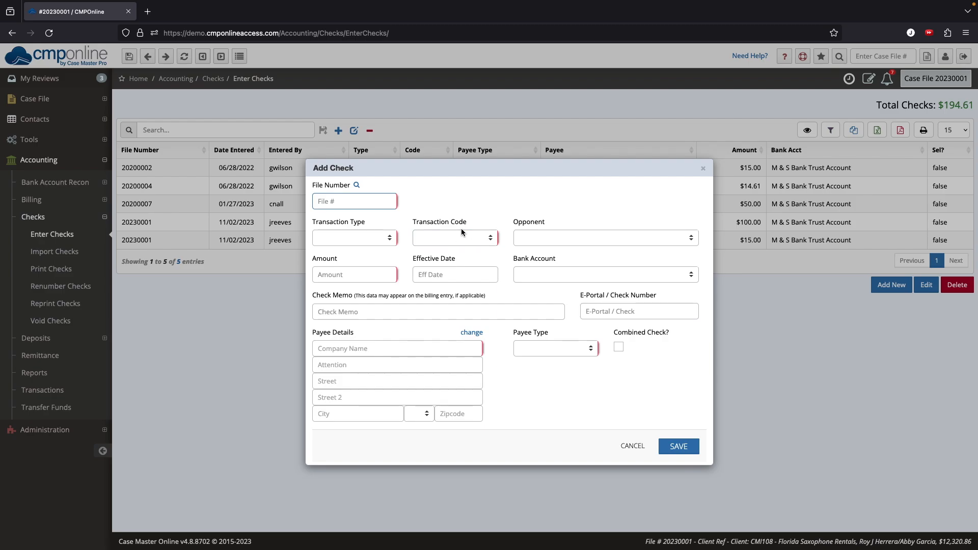
text(20230001)
click(380, 238)
click(364, 275)
click(459, 239)
click(460, 336)
click(340, 275)
text(15)
key(Tab)
click(678, 446)
Add and save a Client Funds check with the Refund code for $100.00 on the same case file.
click(892, 304)
text(20230001)
click(372, 238)
click(371, 267)
click(455, 238)
click(443, 275)
click(365, 274)
text(100)
key(Tab)
click(679, 446)
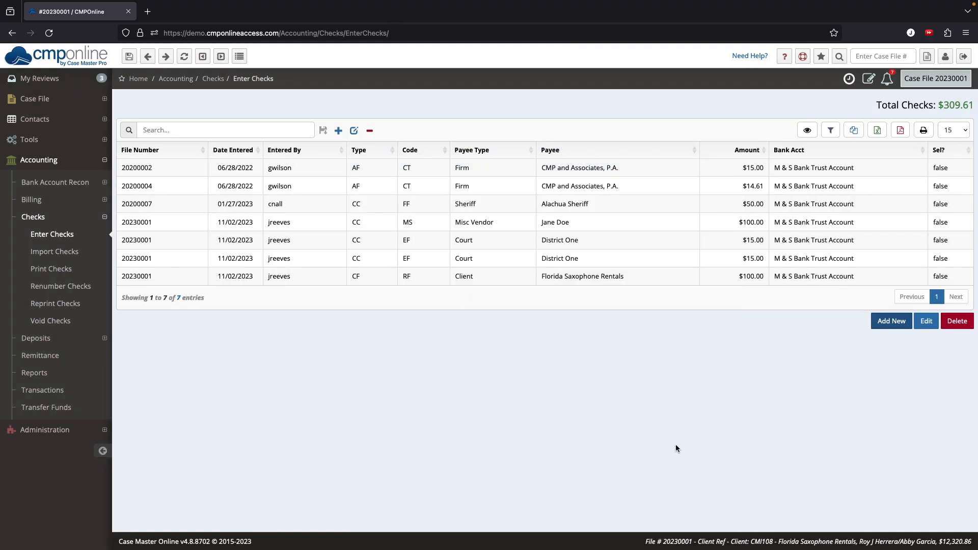
Briefly open an existing e-filing check, close it without changes and go to the Print Checks page.
double_click(393, 253)
click(704, 168)
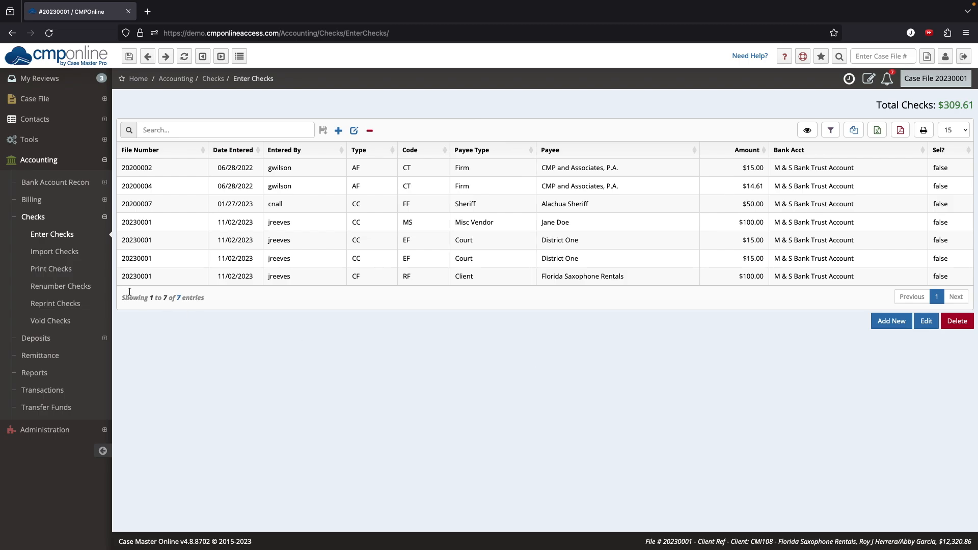
click(78, 268)
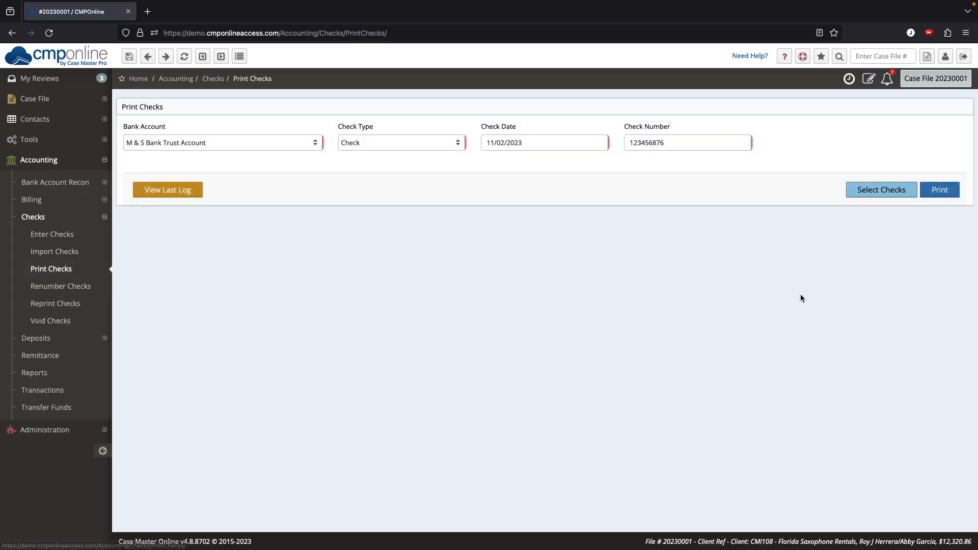
Sort the checks available for printing by who entered them, select the four belonging to the current case file, and print them.
click(873, 191)
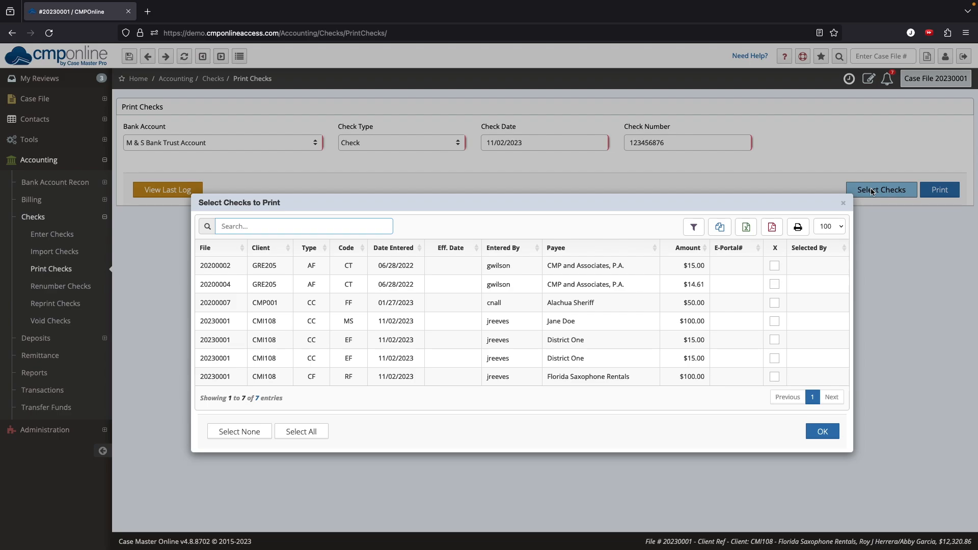
click(535, 249)
click(536, 249)
click(774, 266)
click(775, 284)
click(775, 302)
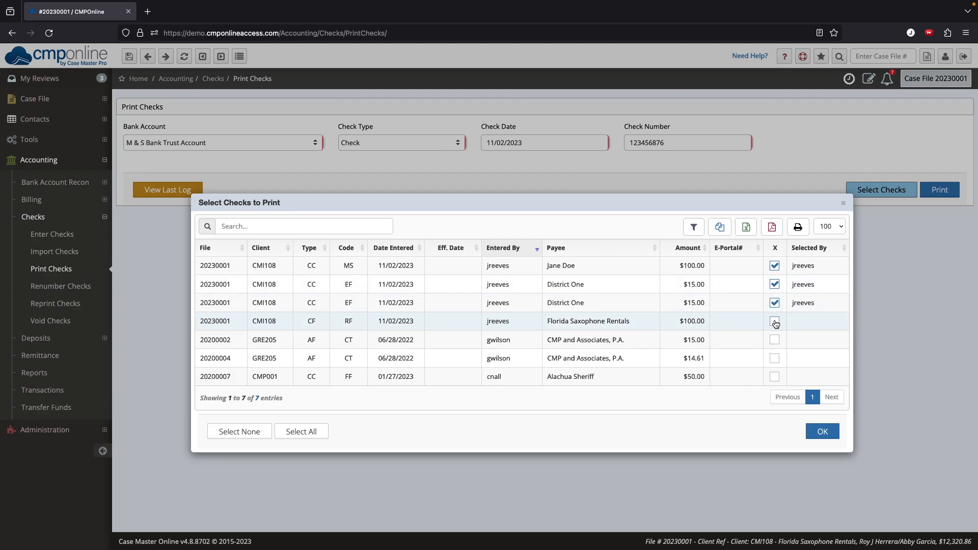
click(775, 321)
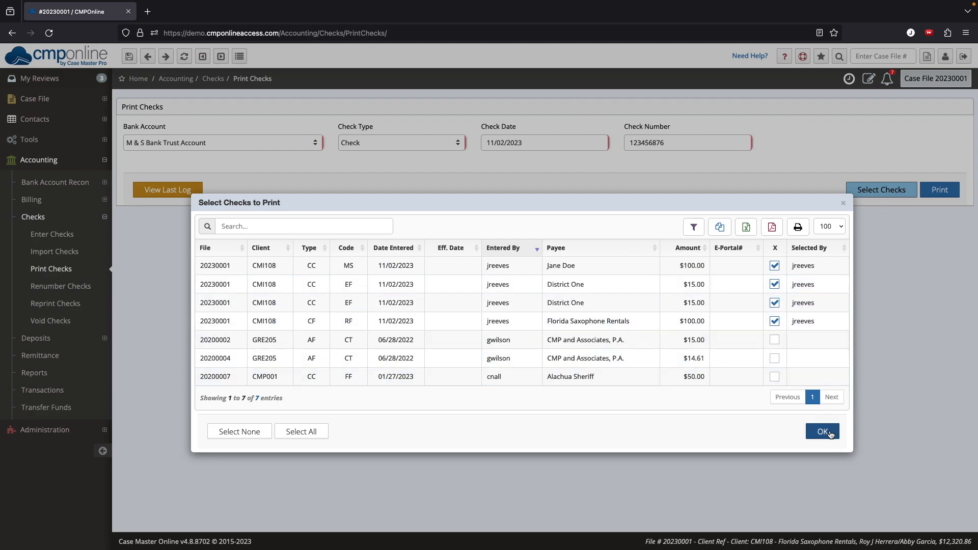
click(831, 434)
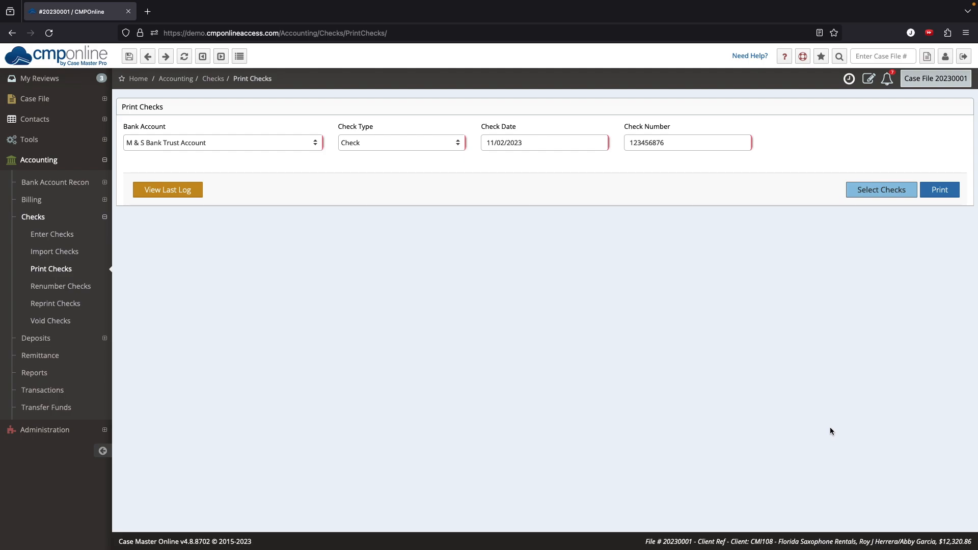
click(940, 189)
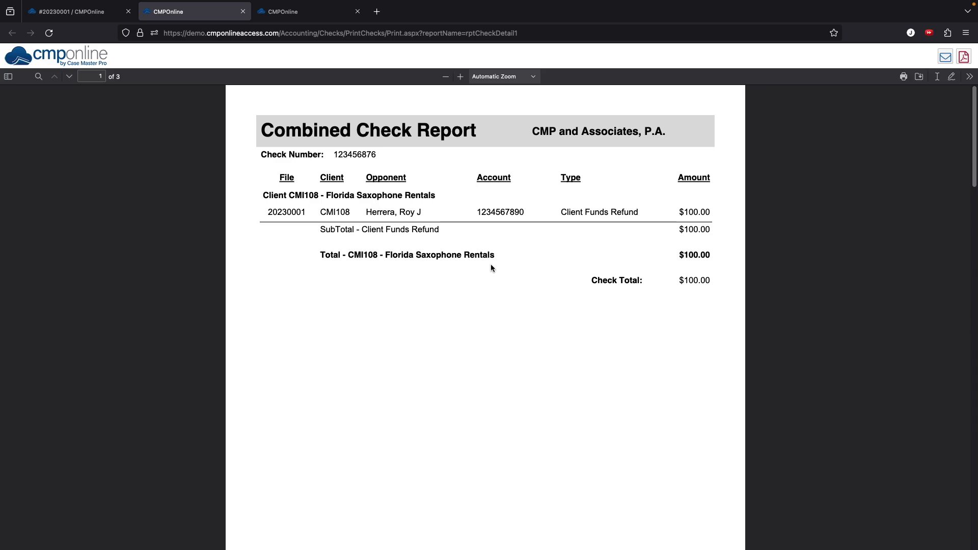
Review the pages of the Combined Check Report and the generated checks document.
scroll(487, 257, down, 3)
scroll(488, 257, down, 10)
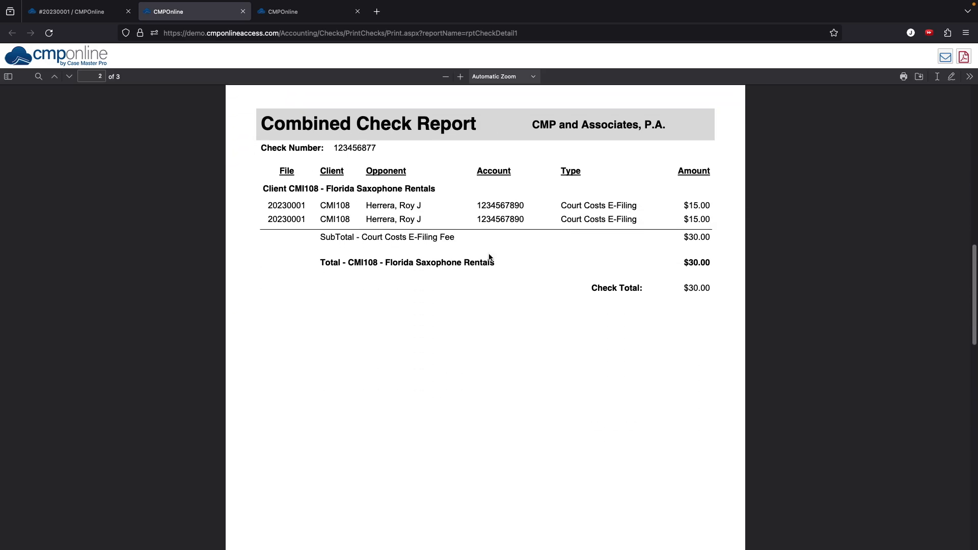
scroll(488, 255, down, 1)
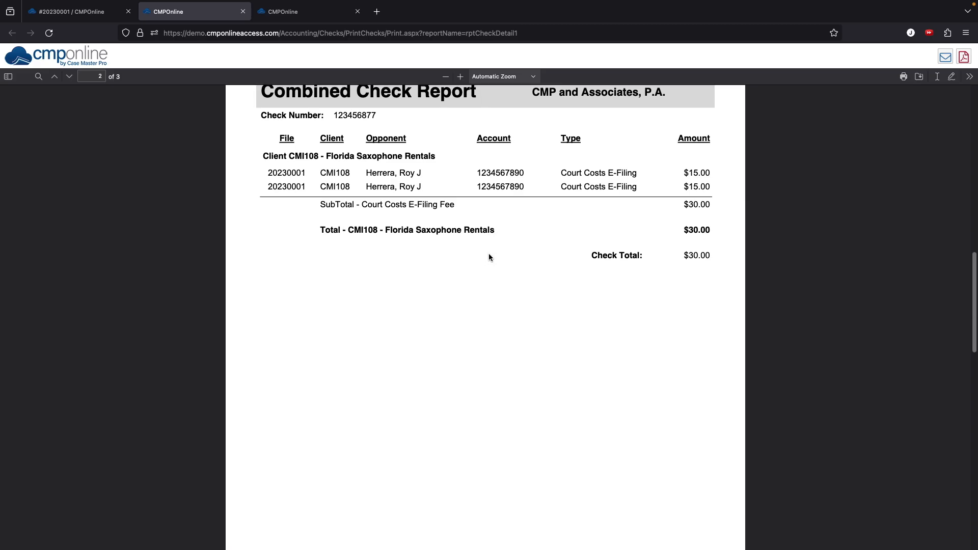
click(311, 8)
scroll(511, 230, down, 10)
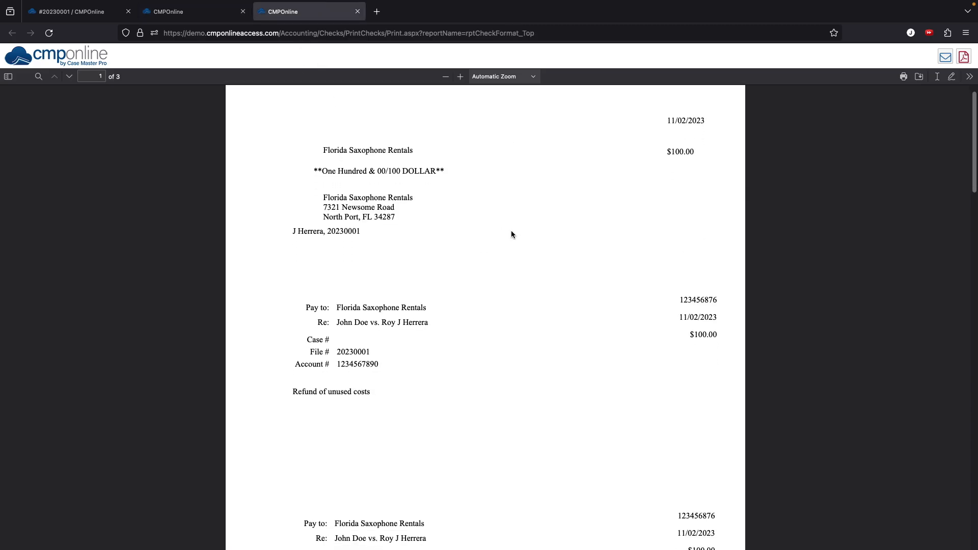
scroll(513, 233, down, 2)
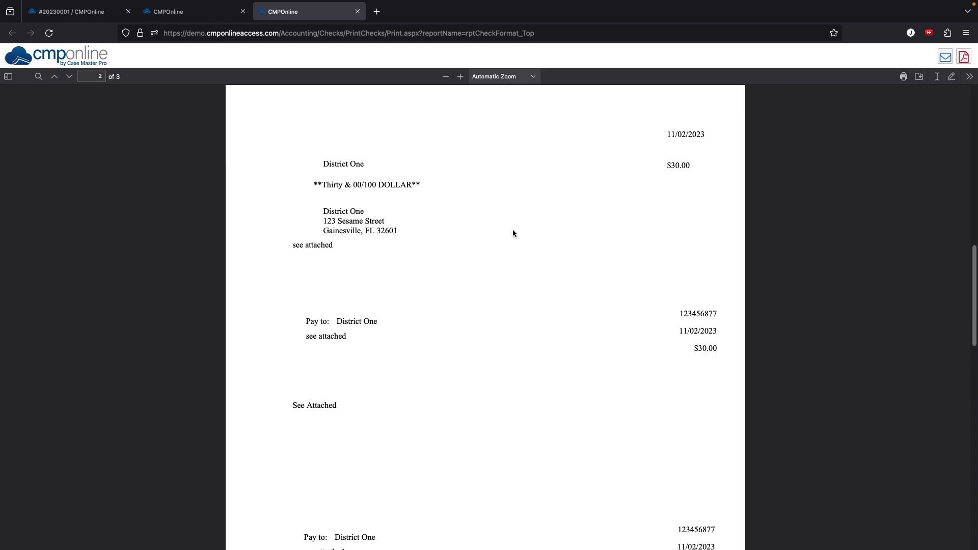
scroll(514, 233, down, 1)
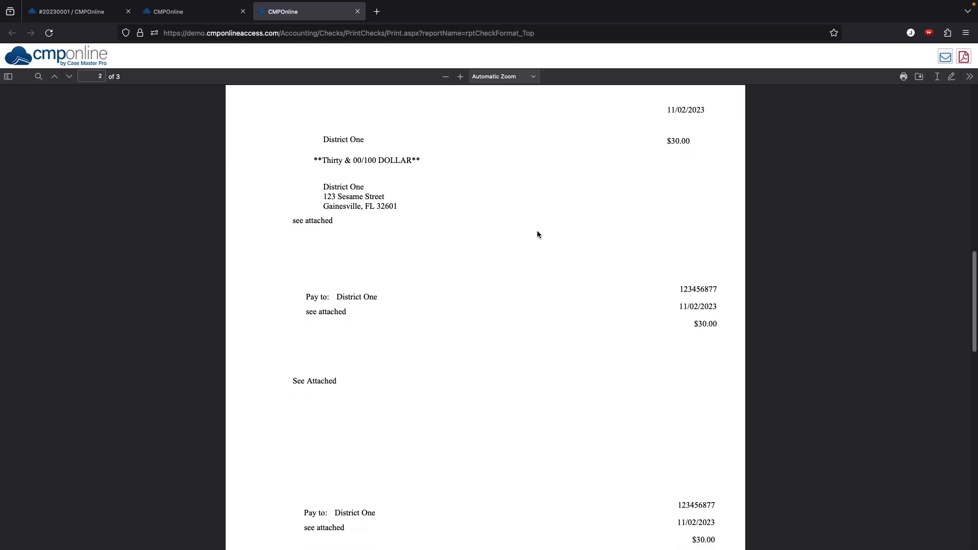
Send the checks document to imaging under the current case file's number with the image description Check Stubs.
click(964, 59)
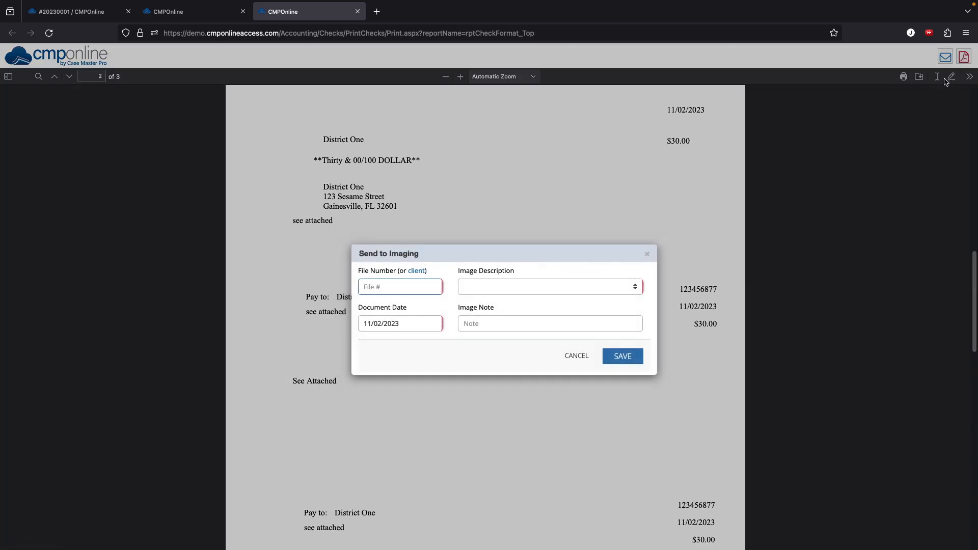
text(20230001)
click(494, 284)
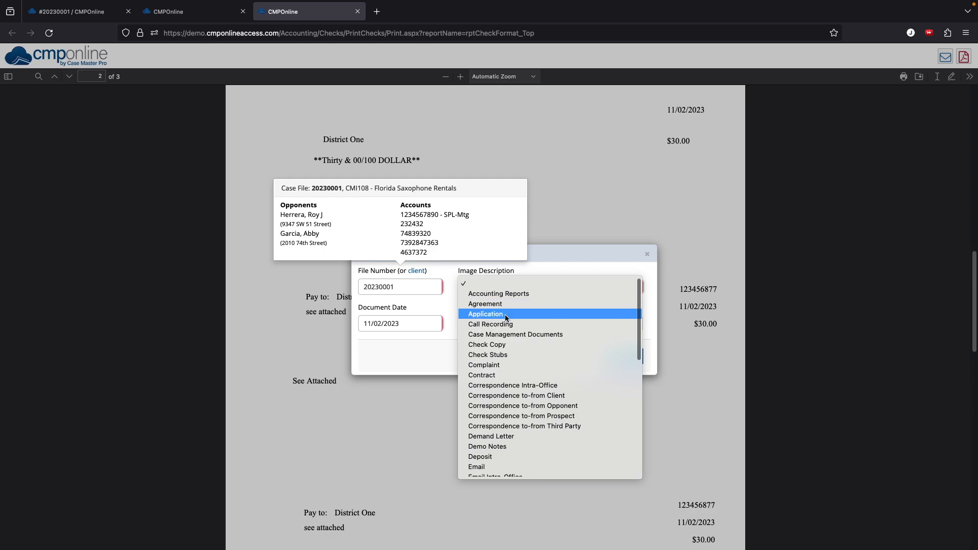
click(520, 356)
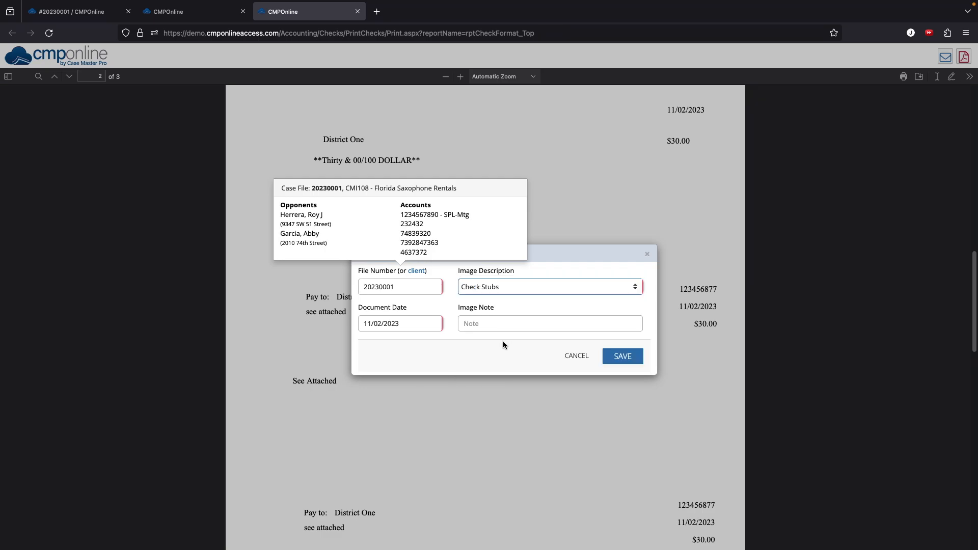
click(618, 360)
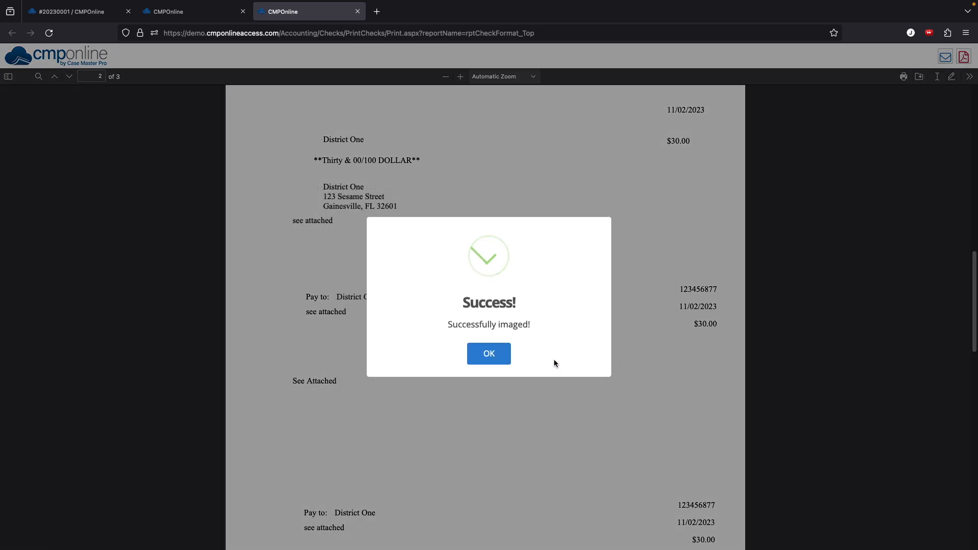
click(485, 353)
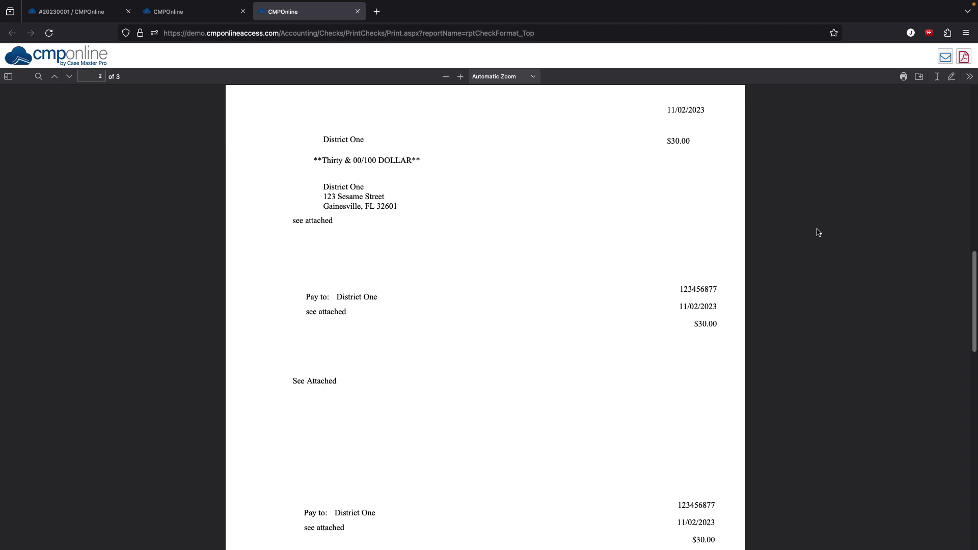
View the checks document's print settings without printing, and return to the Print Checks page to finish the check run.
click(904, 77)
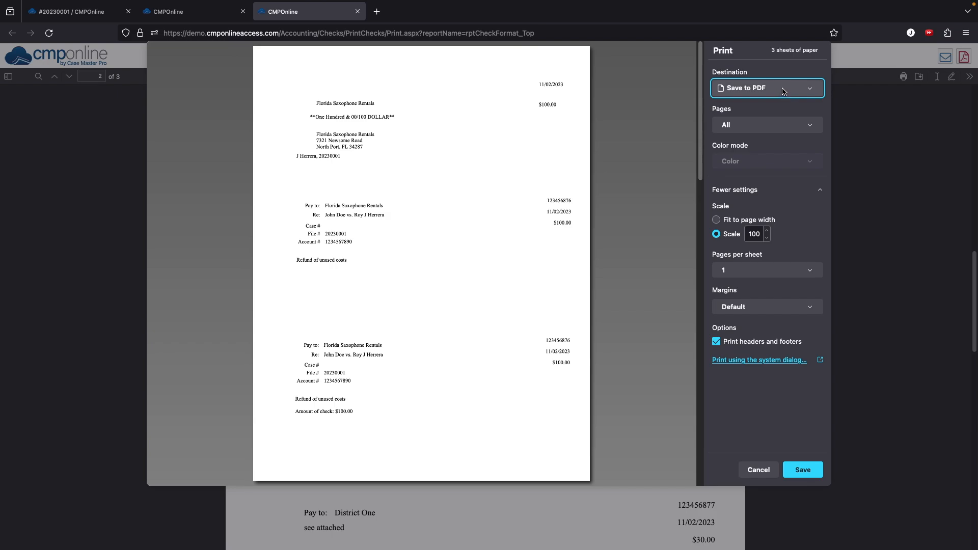
click(758, 469)
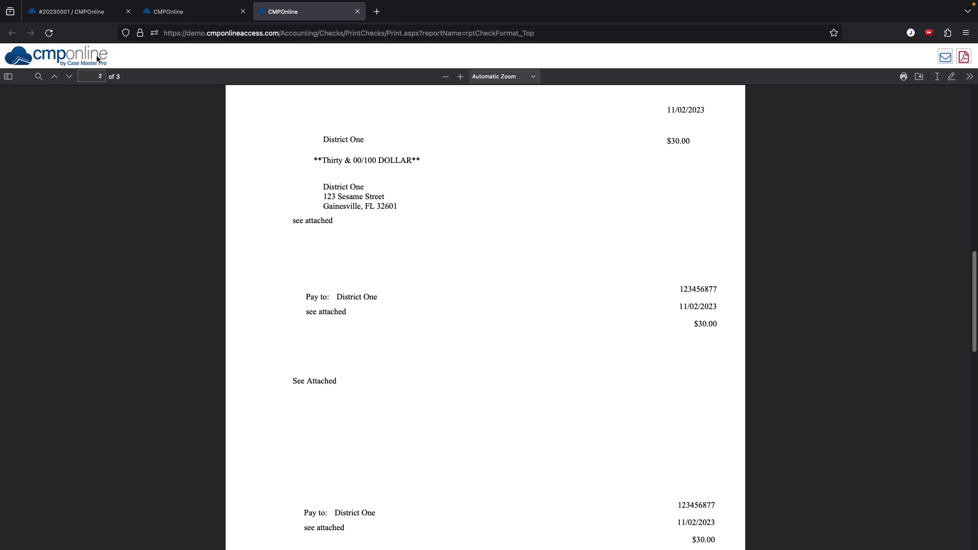
click(81, 11)
click(939, 194)
click(713, 276)
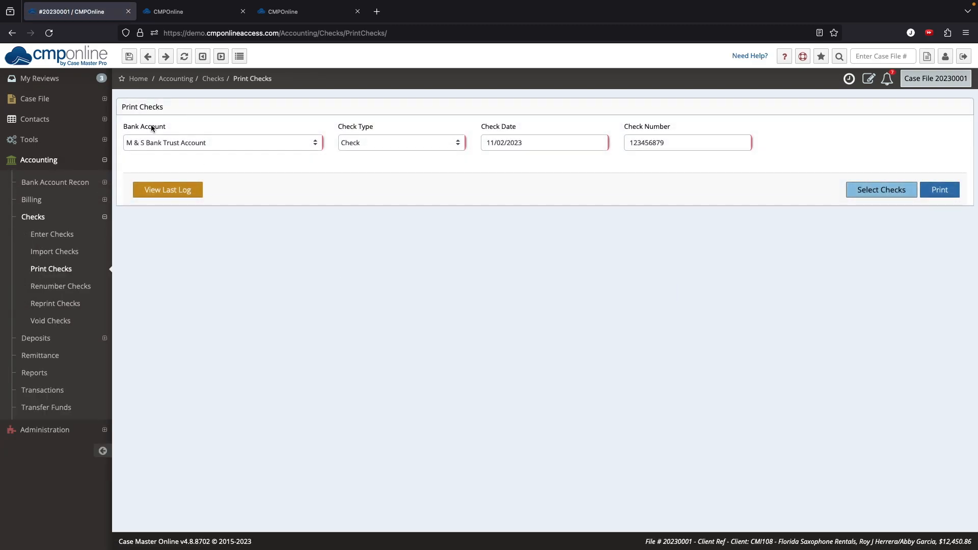
Open the case file's financial transactions and examine the entries for the checks just printed.
click(51, 98)
click(88, 260)
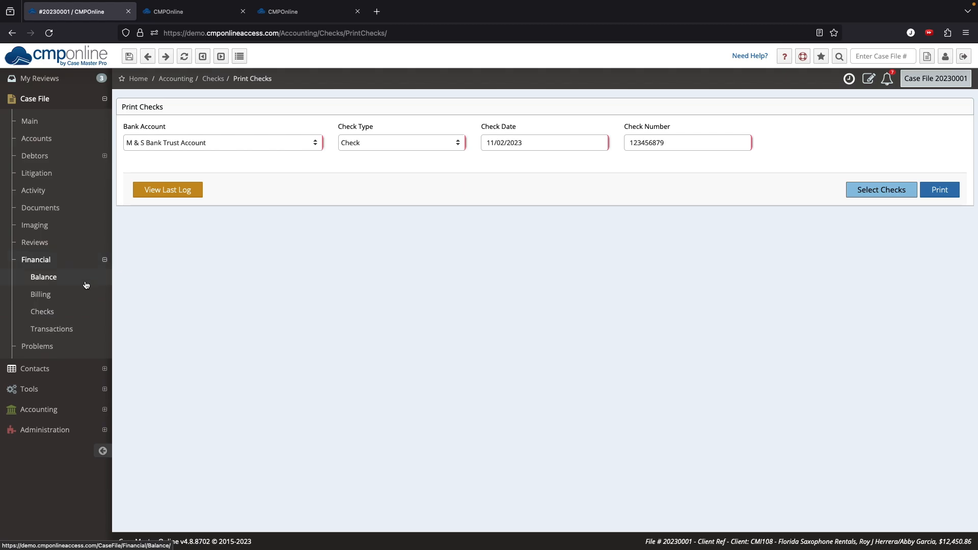
click(86, 331)
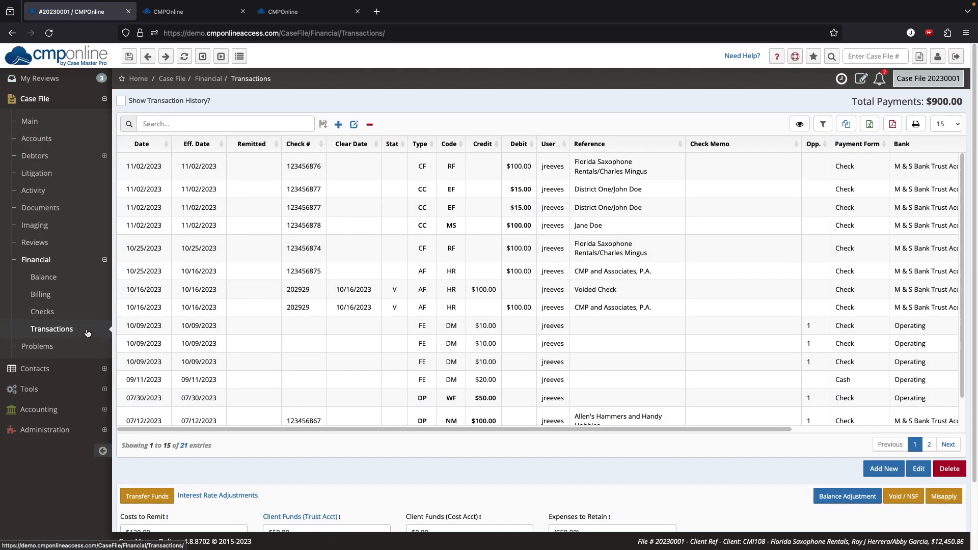
click(479, 168)
click(492, 192)
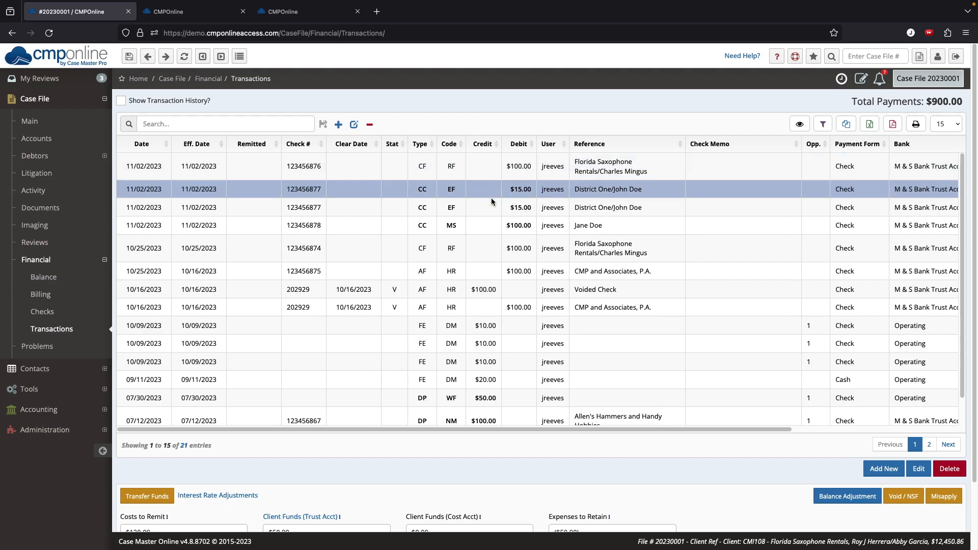
click(491, 206)
click(492, 225)
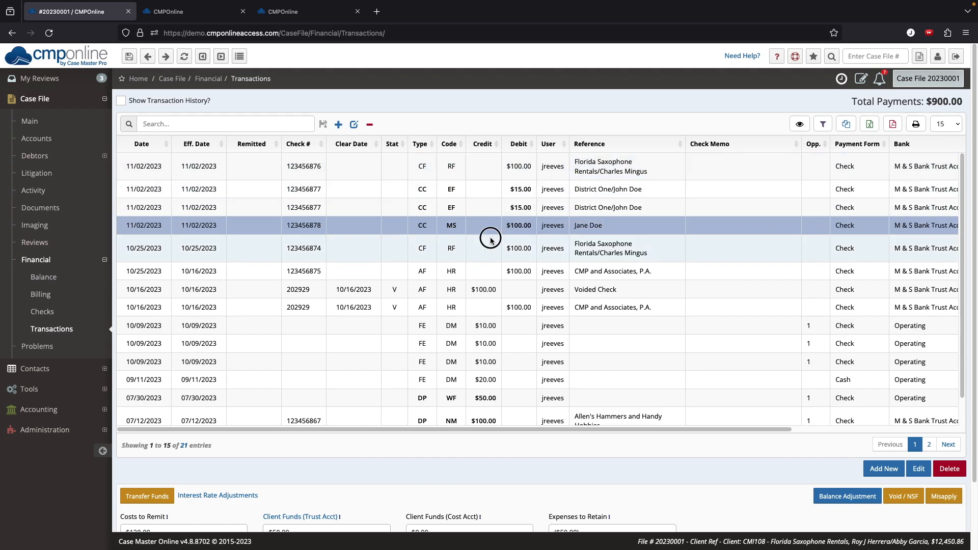
click(491, 239)
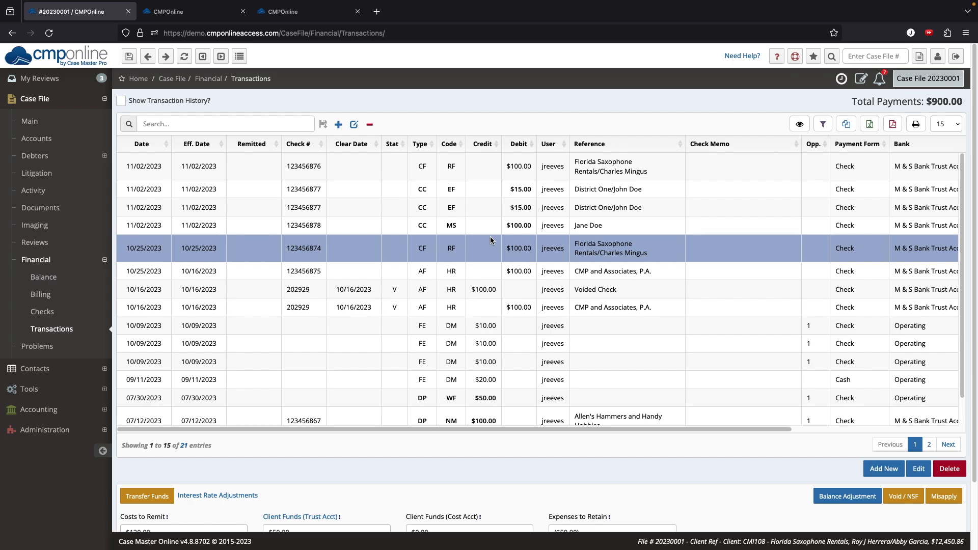
click(491, 228)
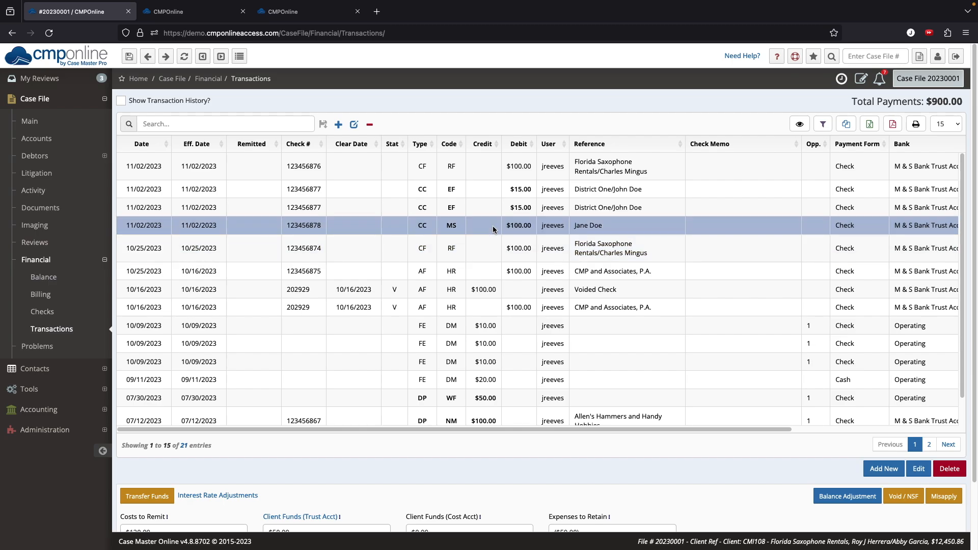